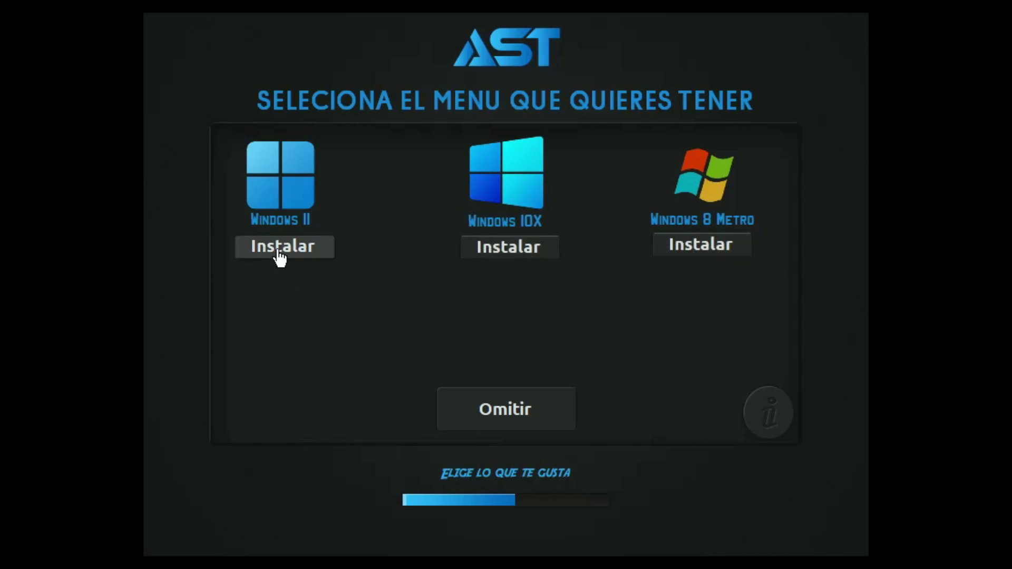
Step: Install the Windows 10X menu style and select the Gaming optimization profile
left_click(507, 257)
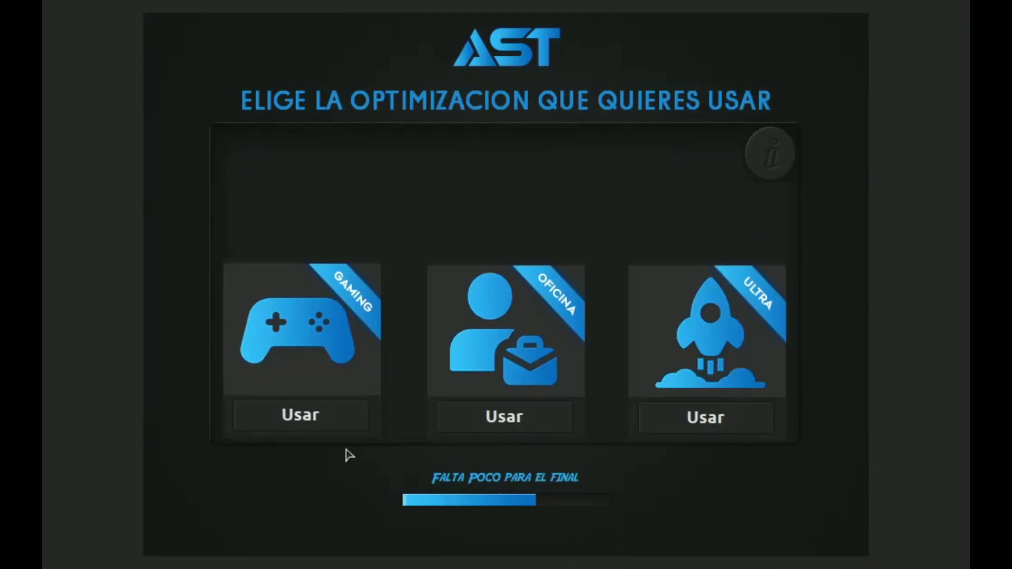
mouse_move(312, 423)
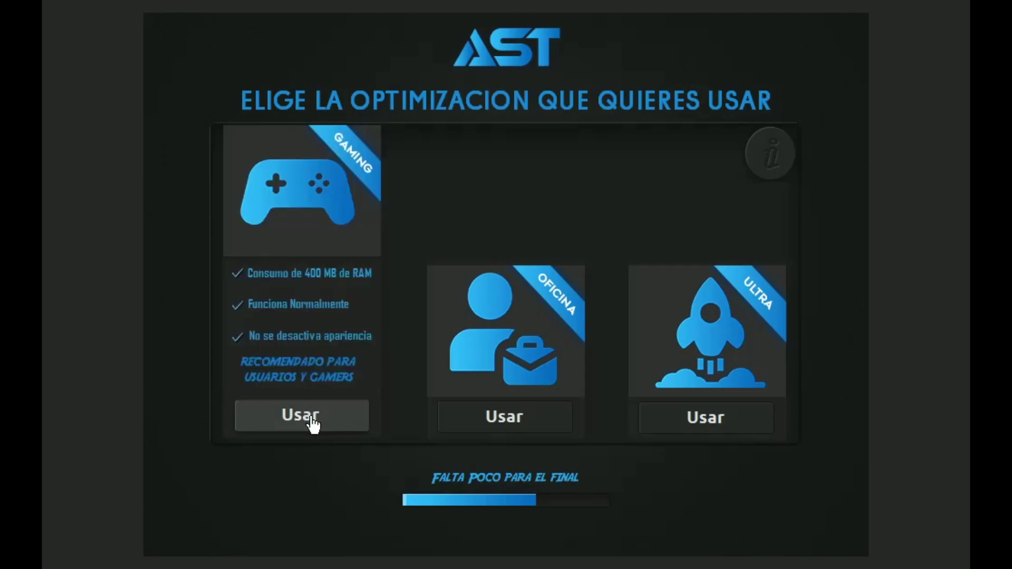
mouse_move(495, 425)
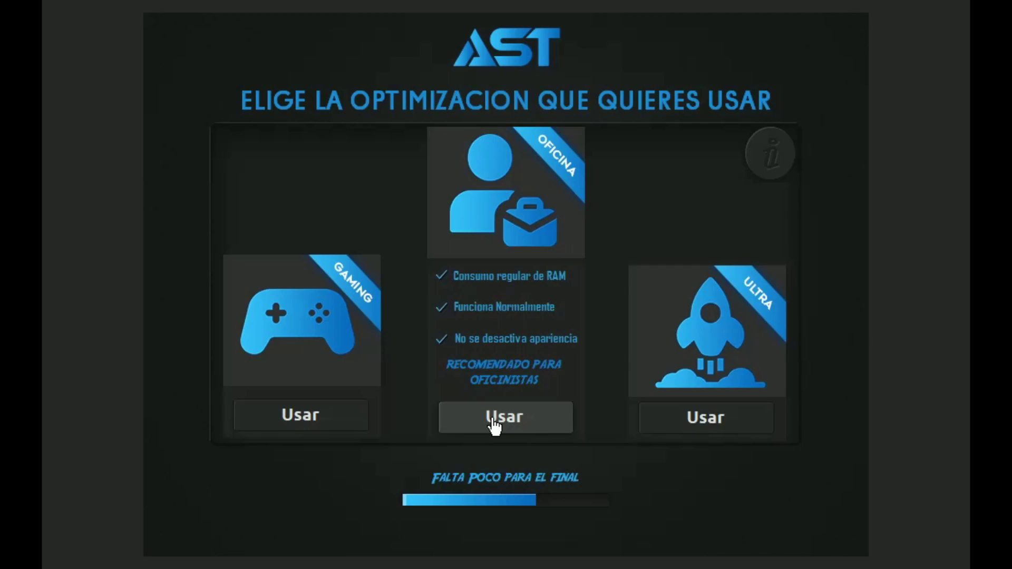
mouse_move(680, 428)
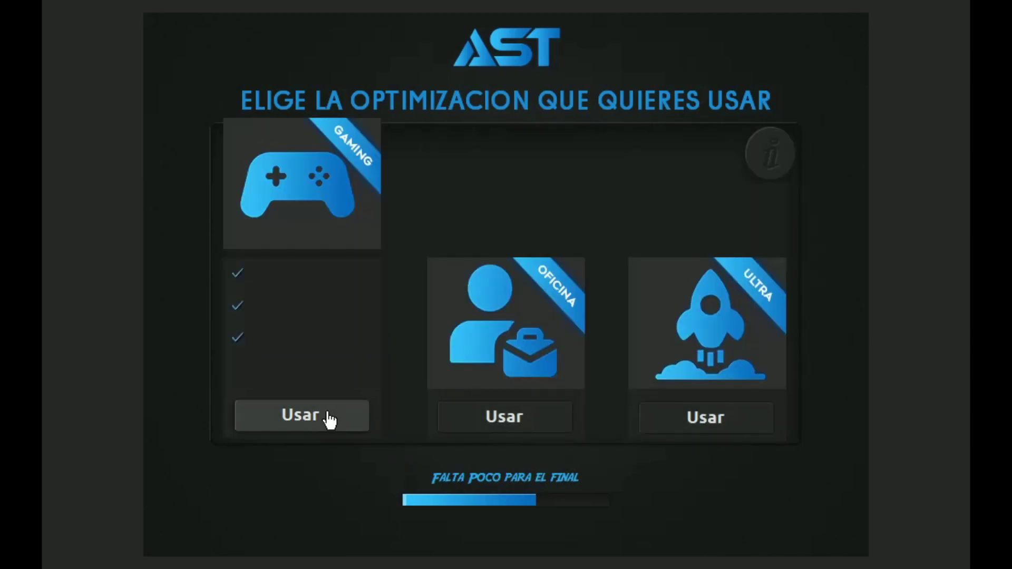
left_click(305, 416)
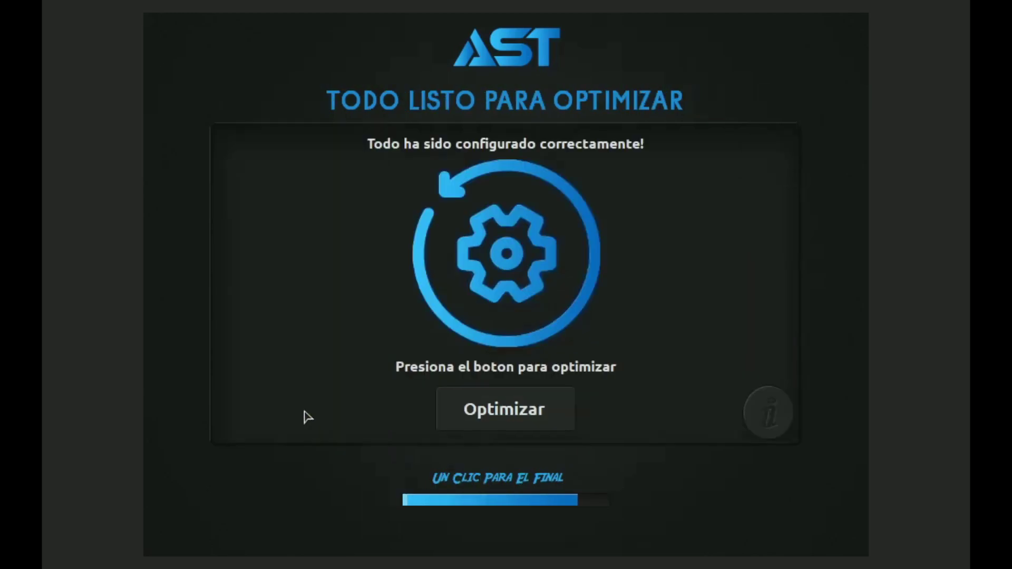
Step: Run the PC optimization with the chosen settings and finish the AST assistant
left_click(506, 412)
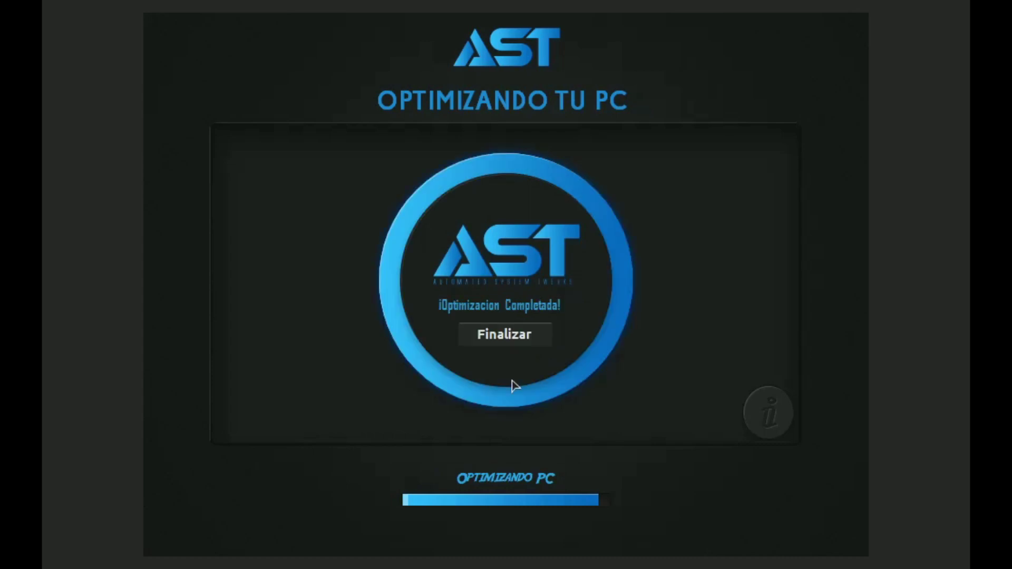
left_click(499, 343)
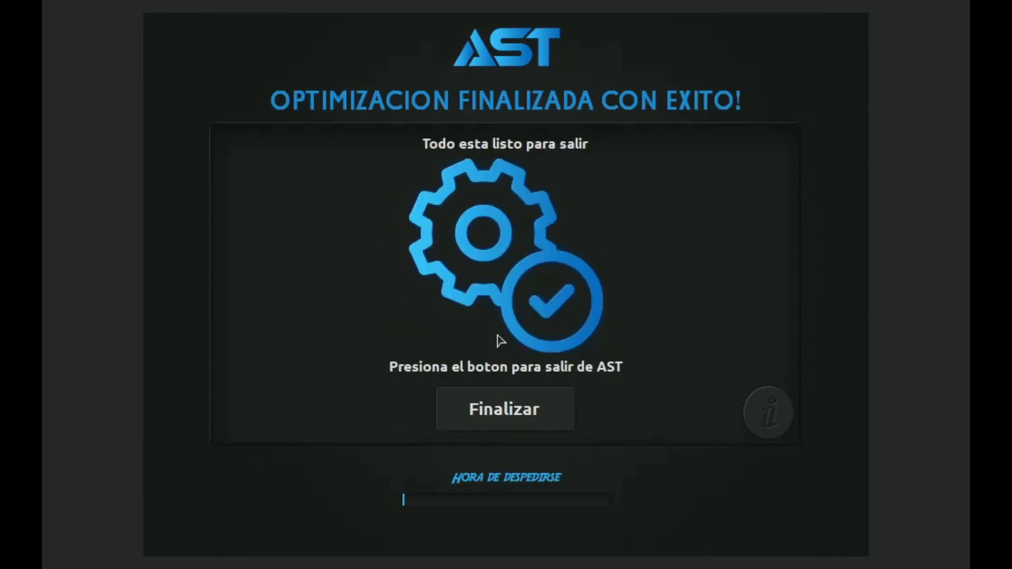
left_click(514, 407)
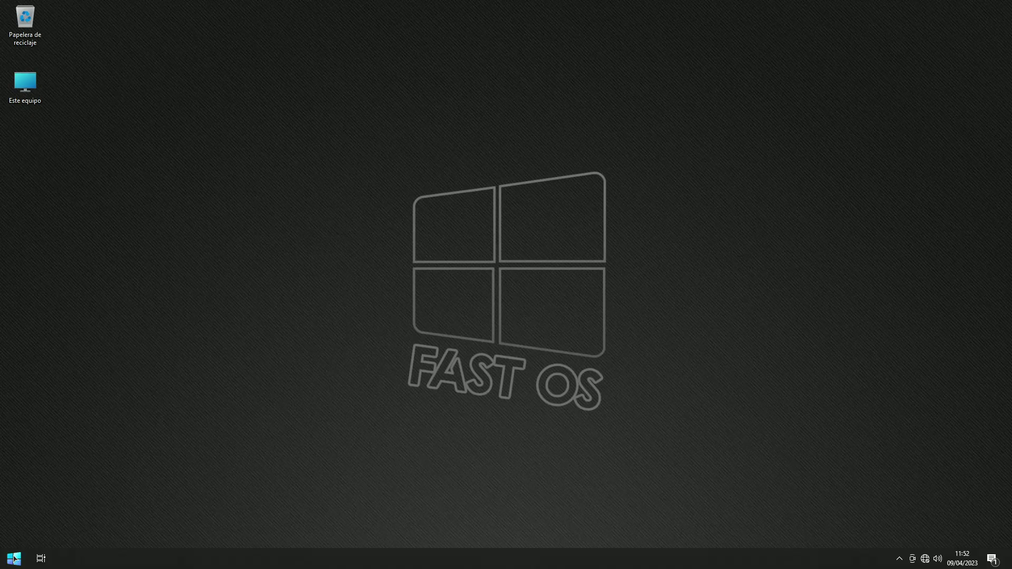
Step: Look over the Start menu, and run winver to view the Windows version information before closing it
left_click(14, 558)
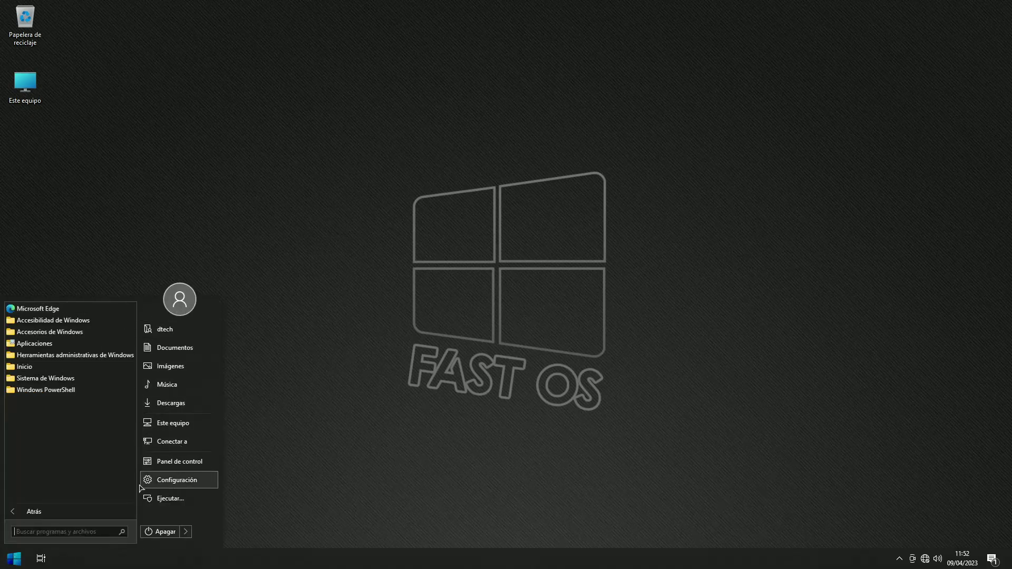
left_click(356, 418)
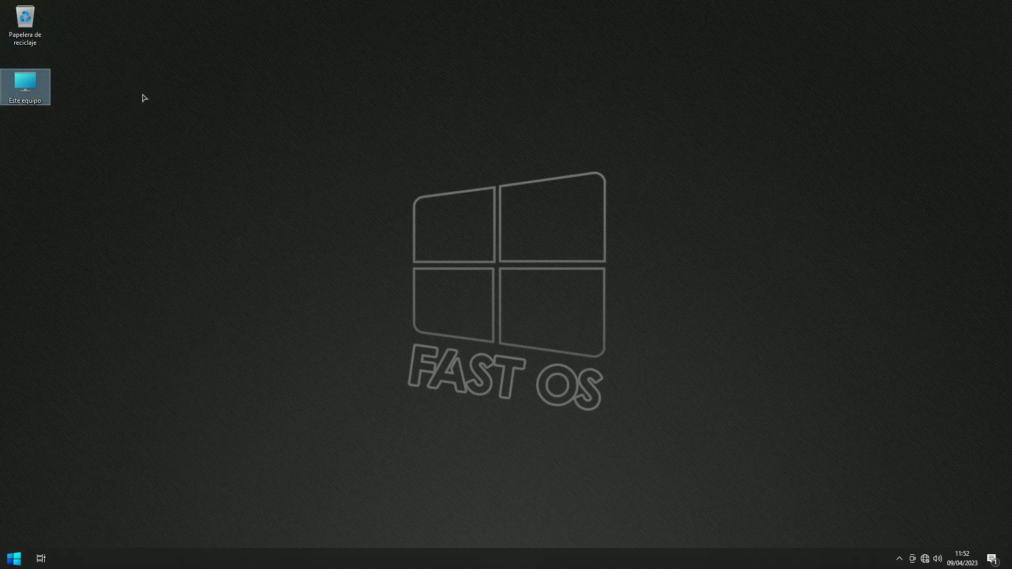
left_click(12, 558)
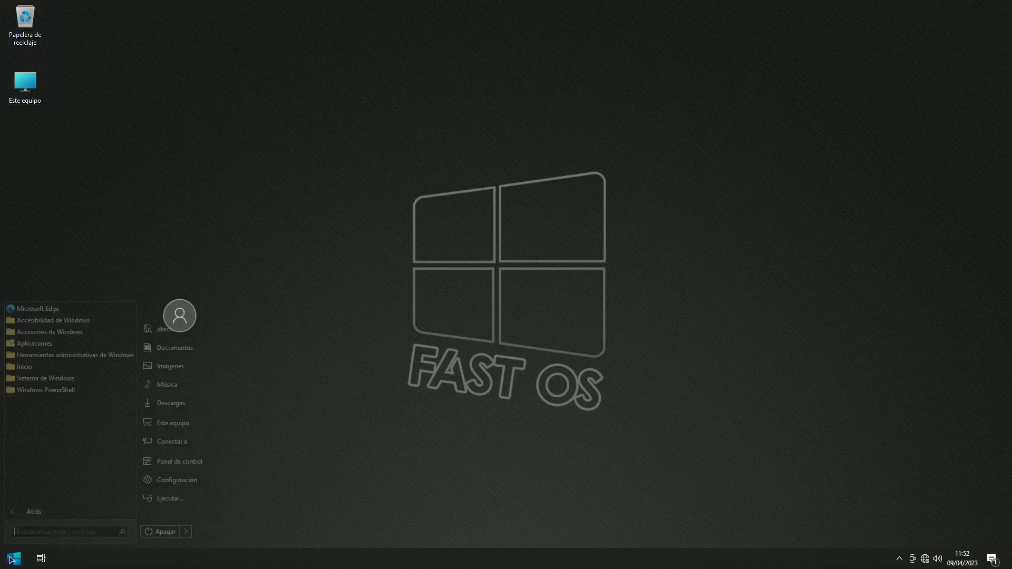
type("winver")
key("Return")
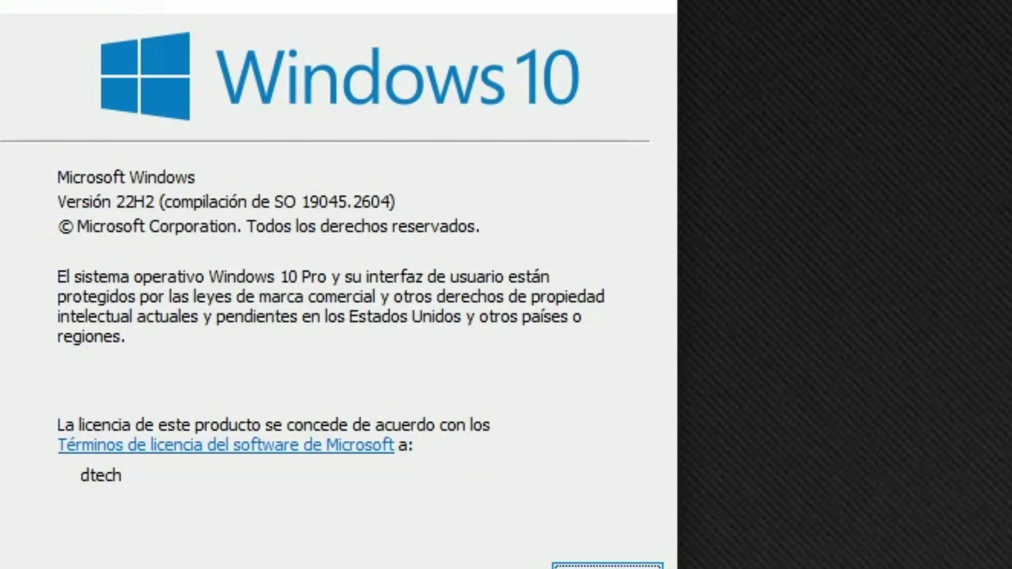
left_click(608, 567)
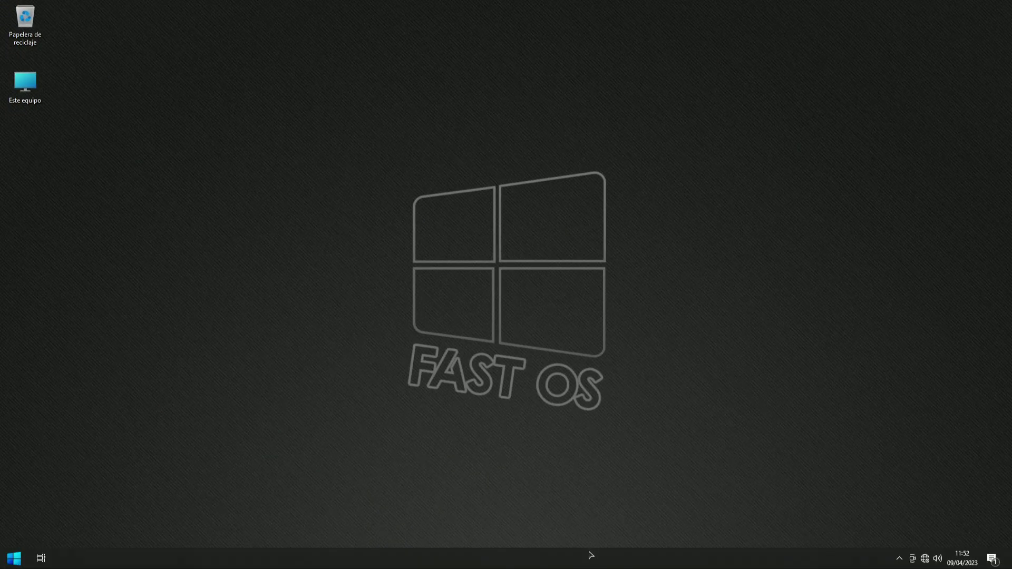
Step: Check the background processes and the CPU and memory performance in the detailed Task Manager, and close it
right_click(592, 555)
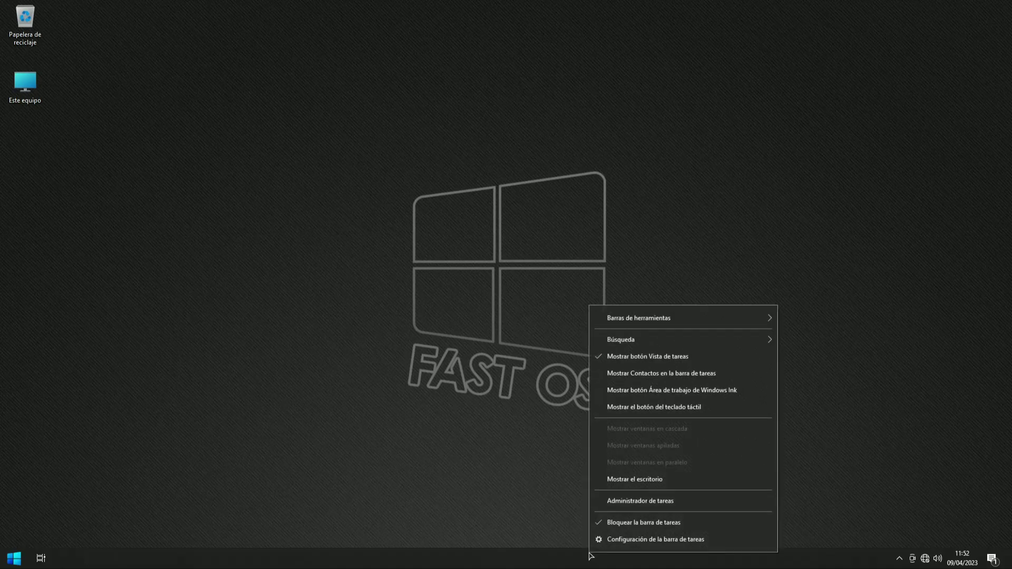
left_click(633, 506)
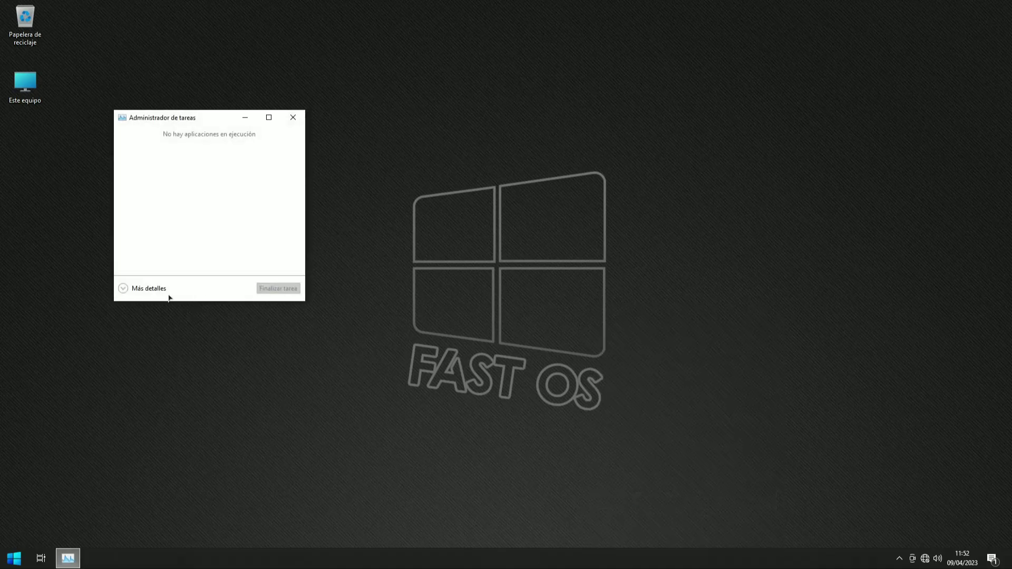
left_click(124, 289)
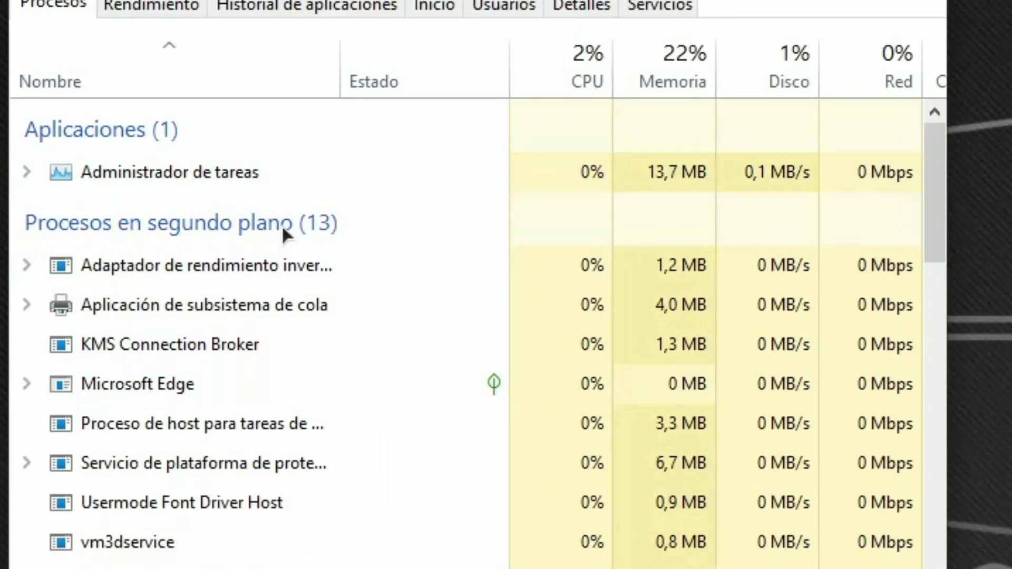
left_click(173, 5)
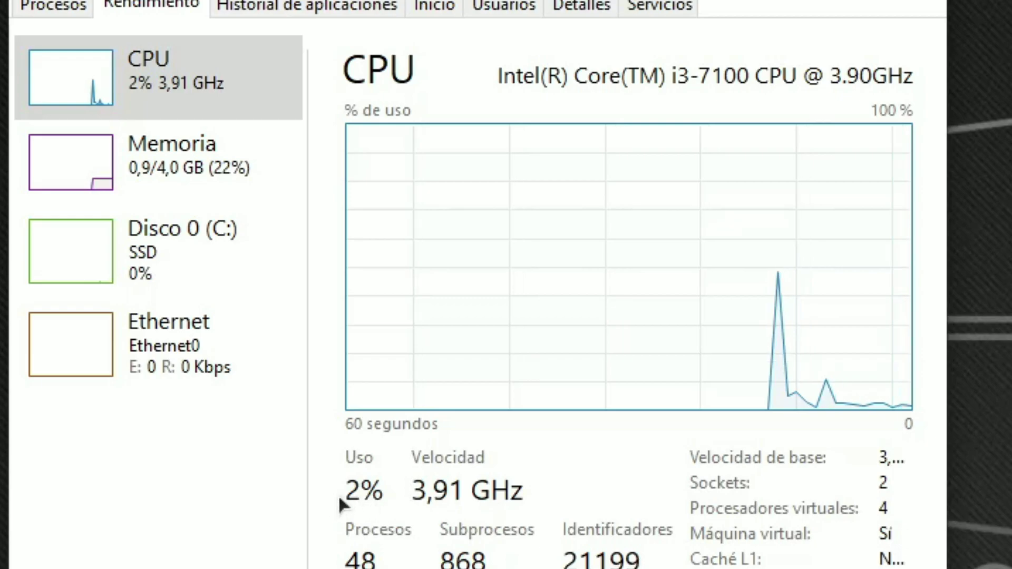
left_click(182, 182)
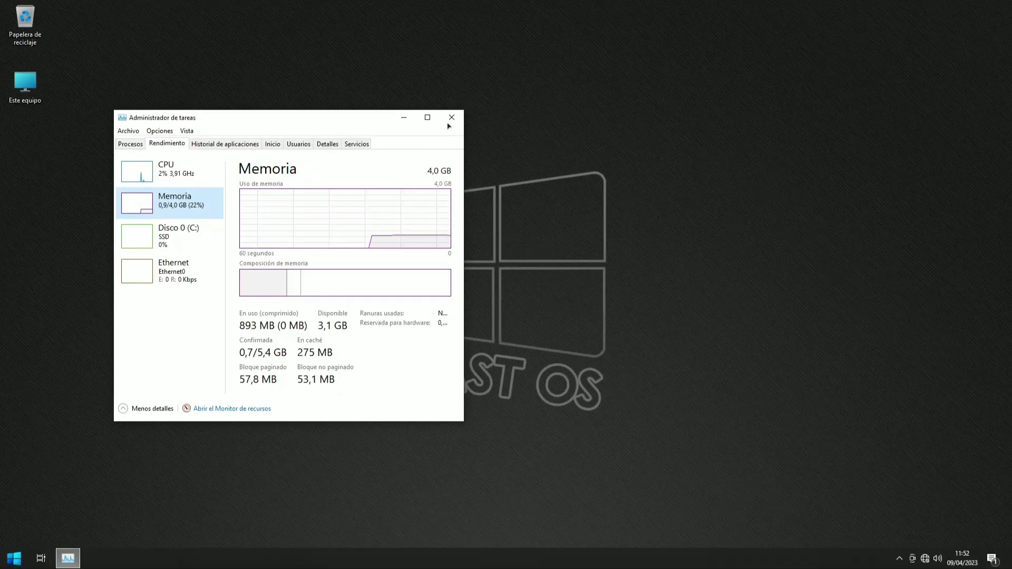
left_click(452, 118)
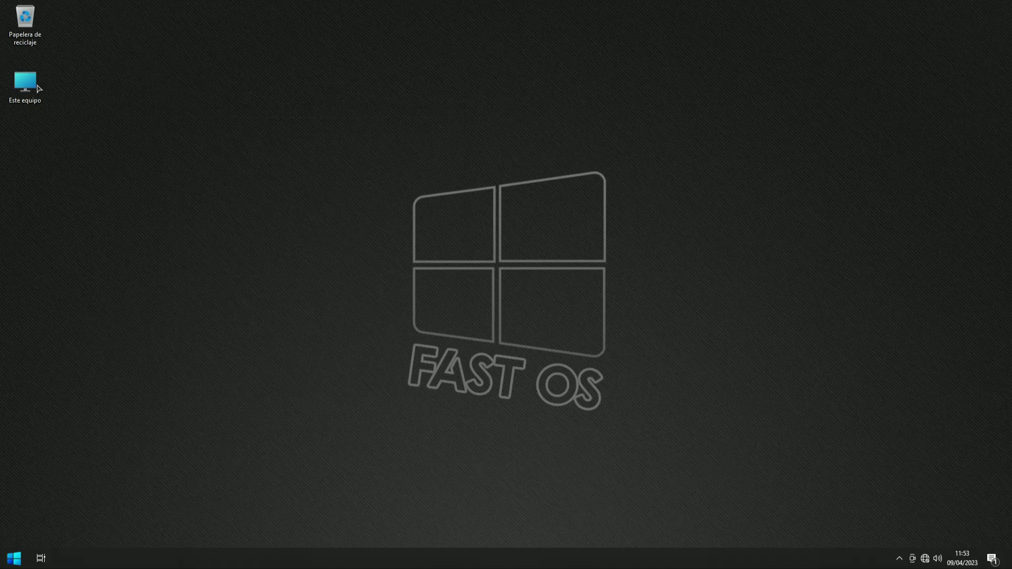
Step: View the used and free space in the properties of local disk C:, and close the windows
double_click(25, 83)
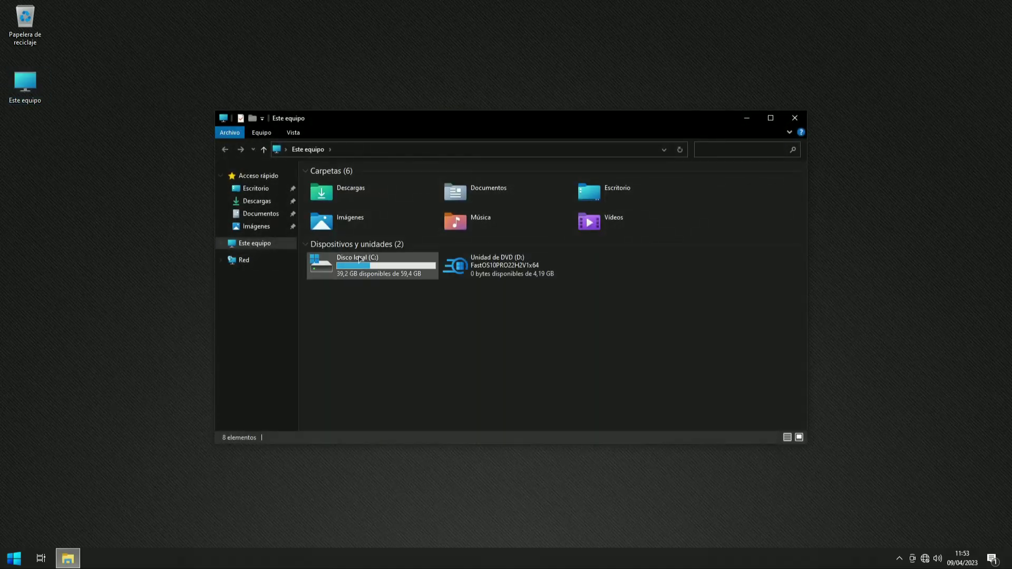
right_click(376, 256)
left_click(399, 398)
left_click_drag(626, 224, 743, 156)
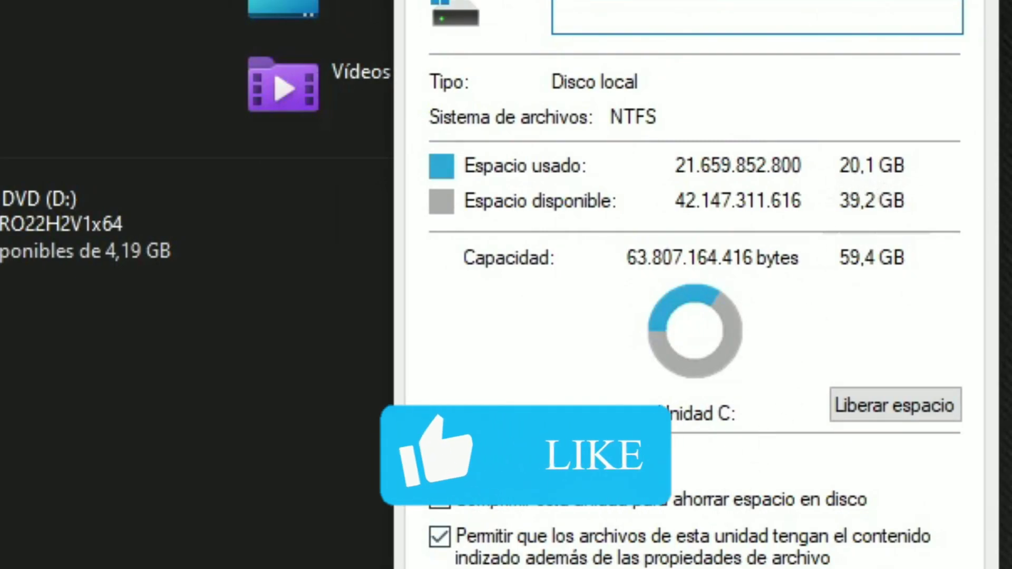
left_click(849, 154)
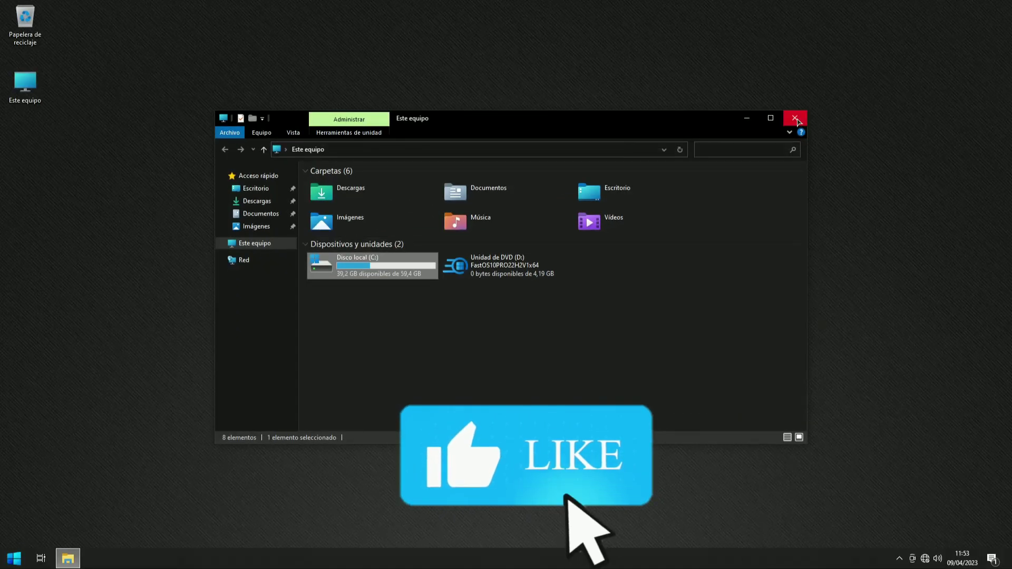
left_click(796, 119)
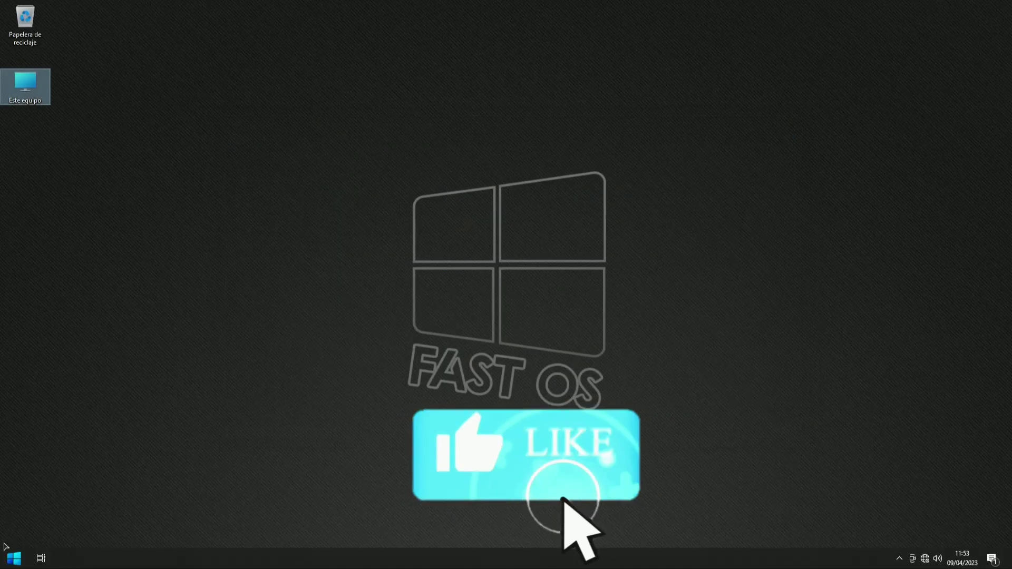
Step: Bring up the Control Panel's list of installed programs and widen its name column to show full program names
left_click(13, 558)
left_click(167, 463)
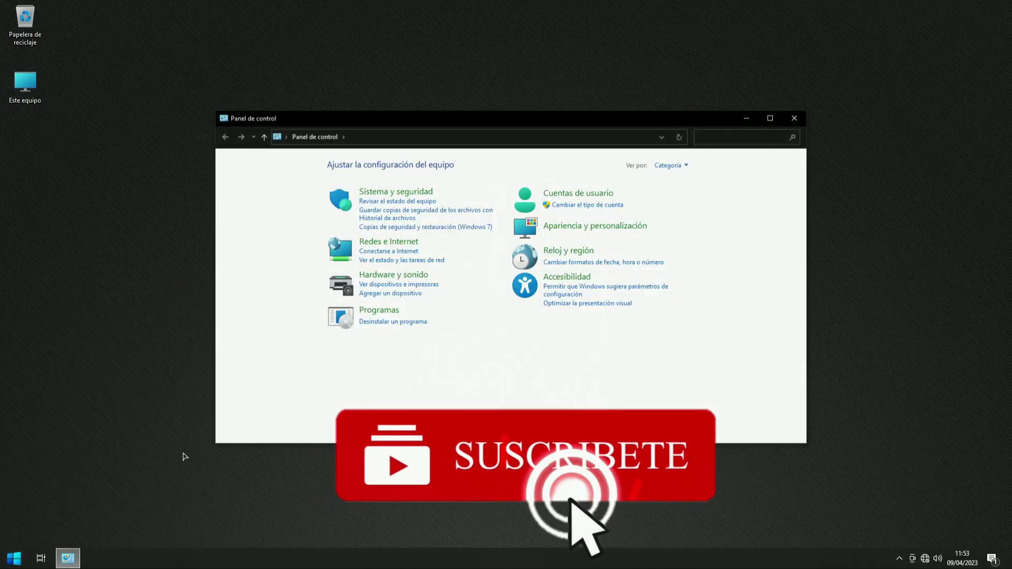
left_click(411, 322)
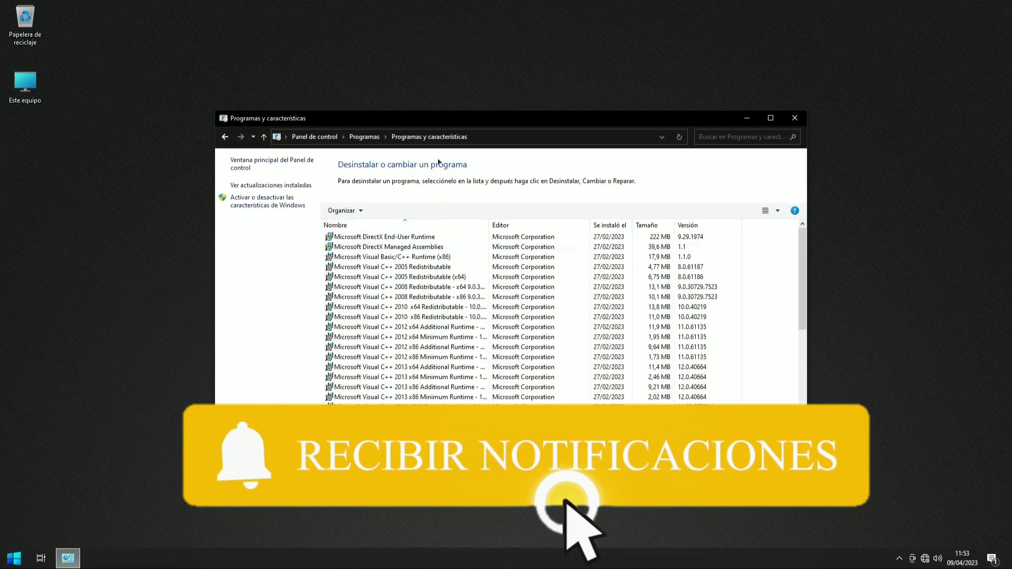
left_click_drag(447, 126, 443, 33)
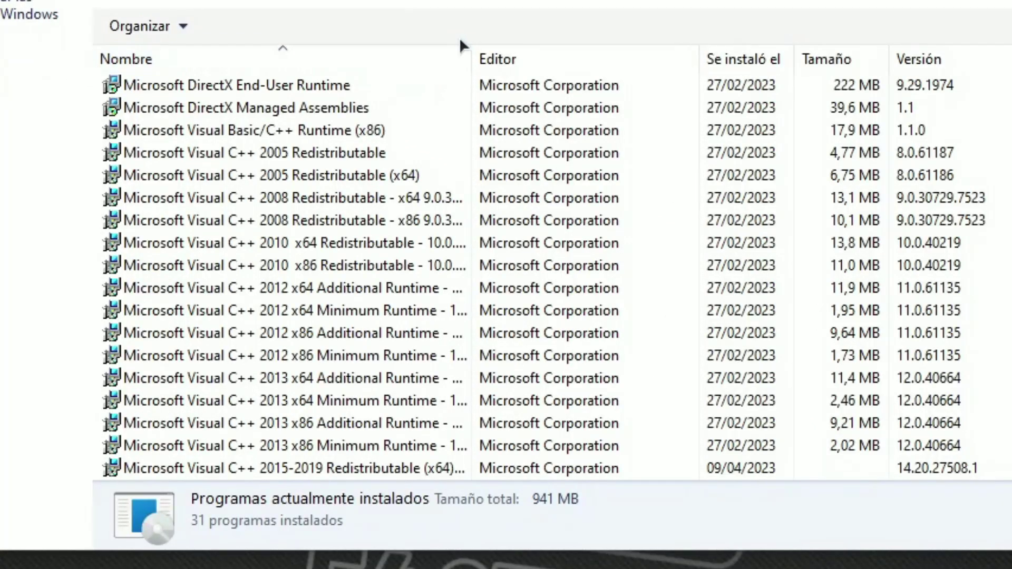
left_click_drag(469, 57, 571, 57)
Step: Examine the preinstalled DirectX, Visual C++, Windows Desktop Runtime, XNA Framework, NVIDIA PhysX and StartIsBack++ entries
left_click(165, 85)
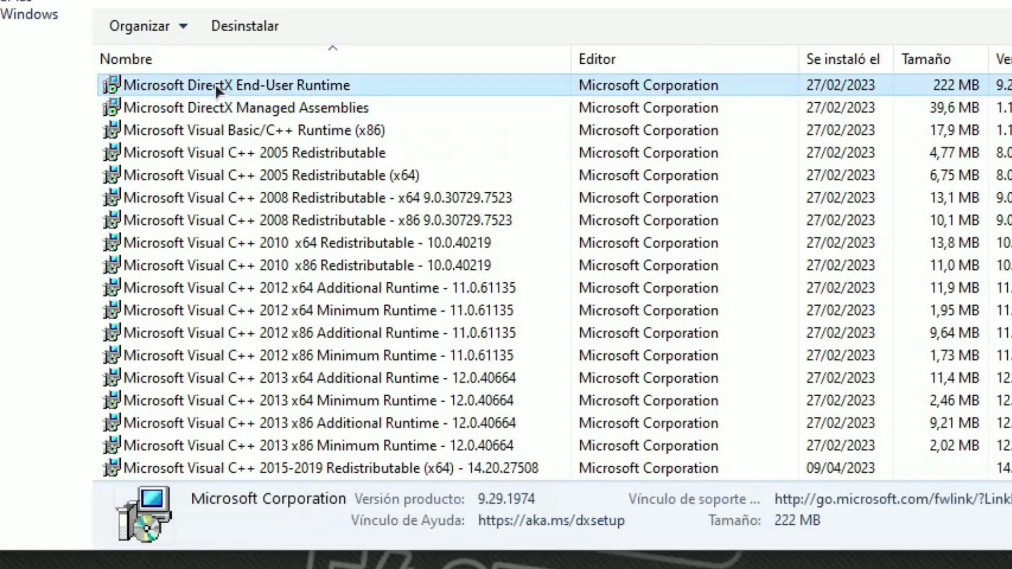
left_click(210, 110)
left_click(209, 138)
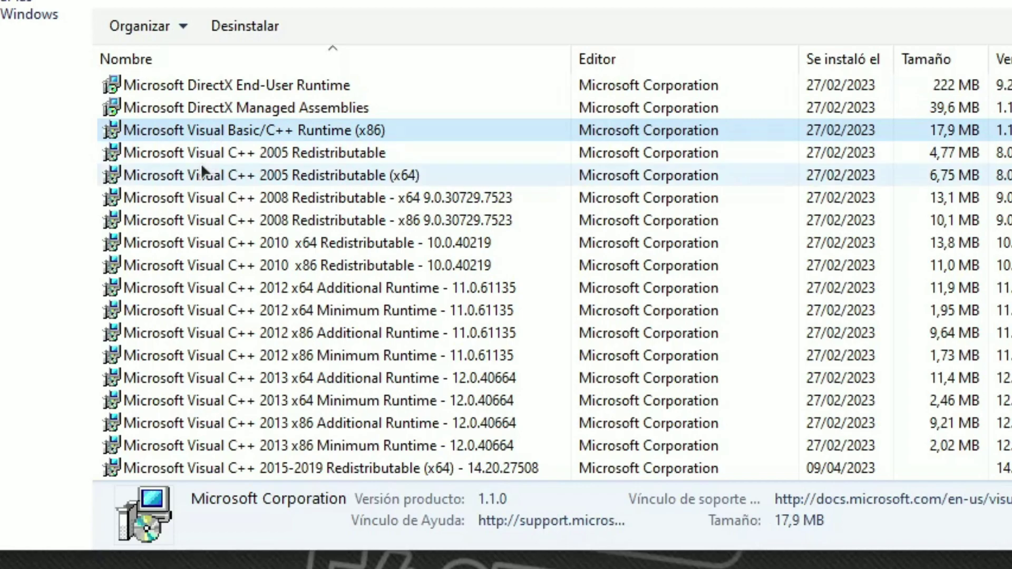
left_click(204, 157)
scroll(254, 187, "down", 5)
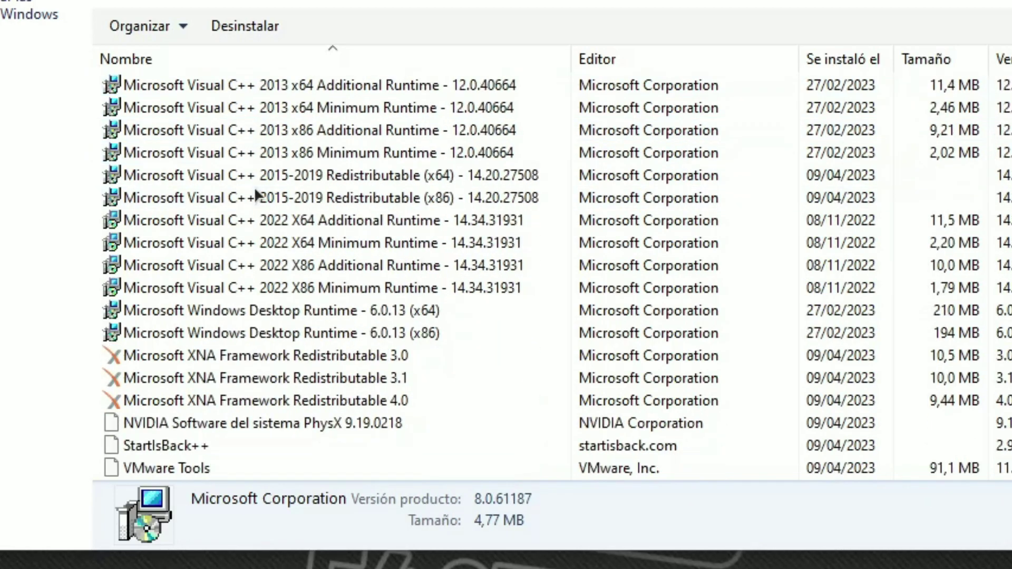
left_click(225, 340)
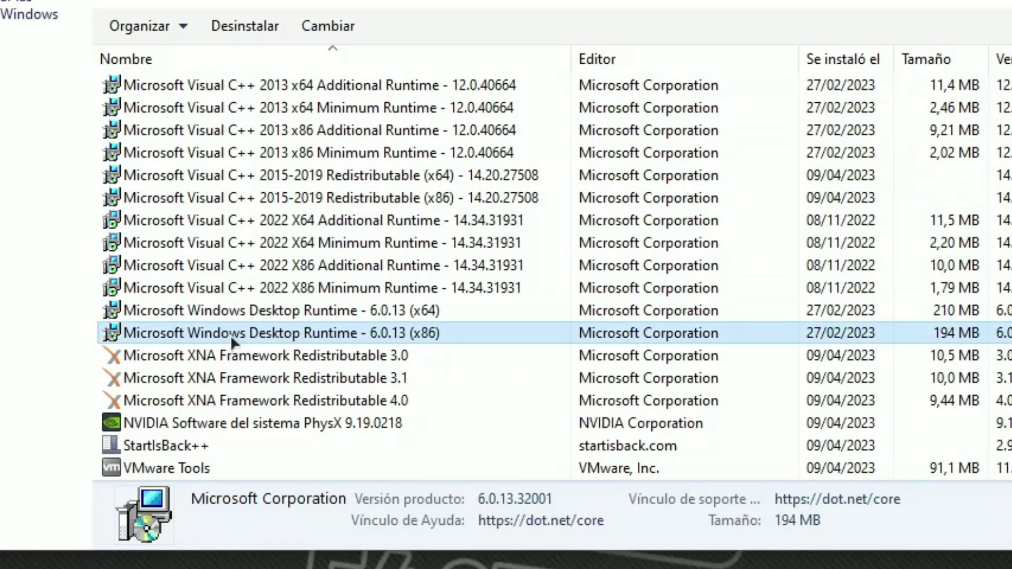
left_click(199, 356)
left_click(199, 378)
left_click(197, 401)
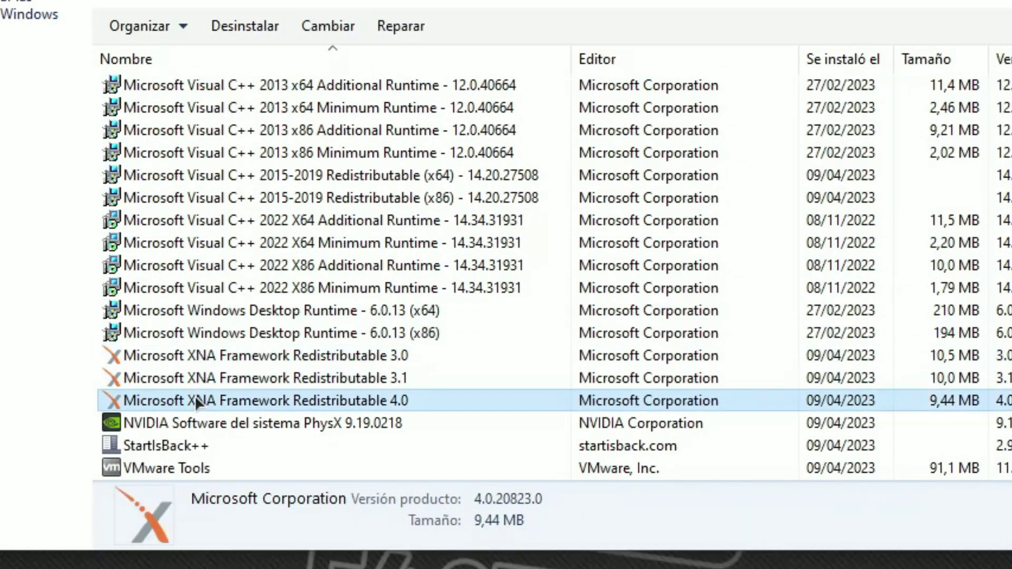
left_click(274, 428)
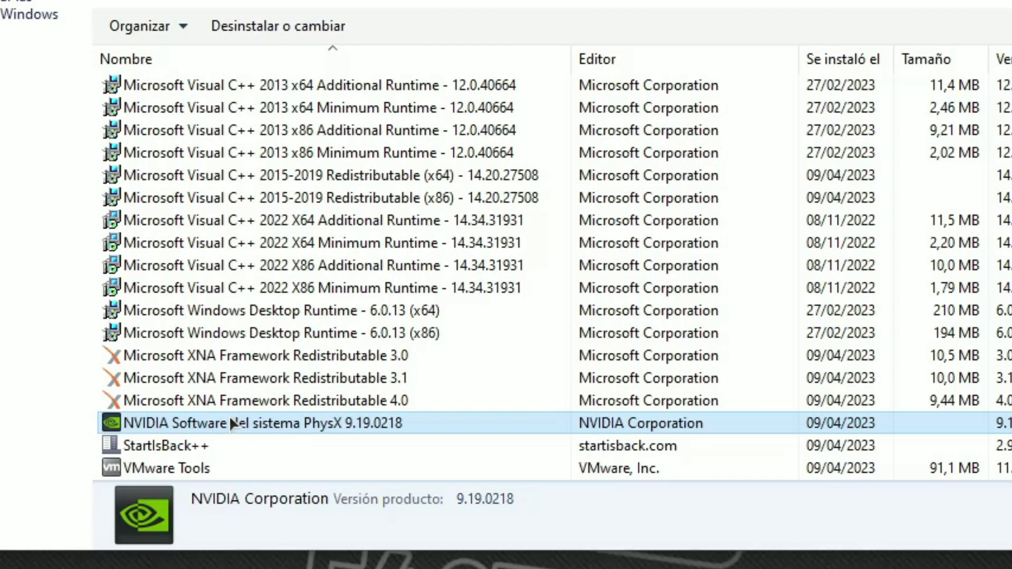
left_click(169, 446)
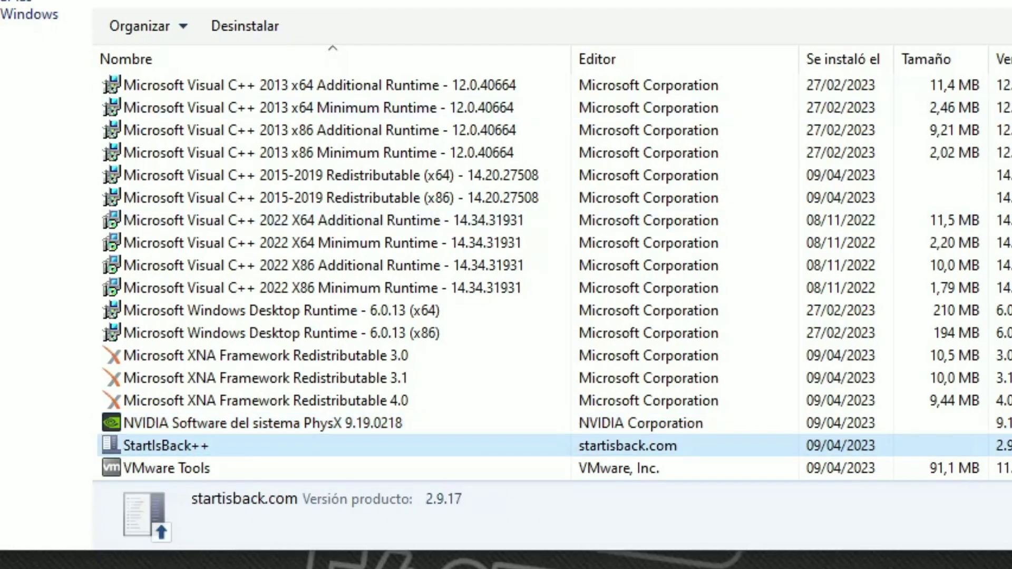
Step: View the installed Windows updates and inspect the entries from KB5011056 through the Windows 10 22H2 feature update
left_click(32, 2)
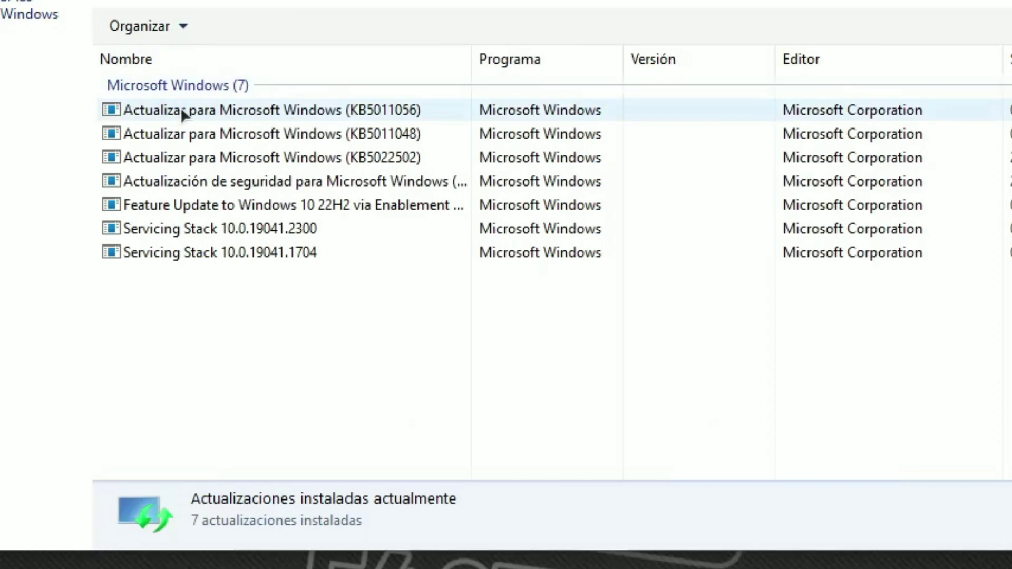
left_click(180, 108)
left_click(175, 134)
left_click(169, 158)
left_click(165, 181)
left_click(157, 205)
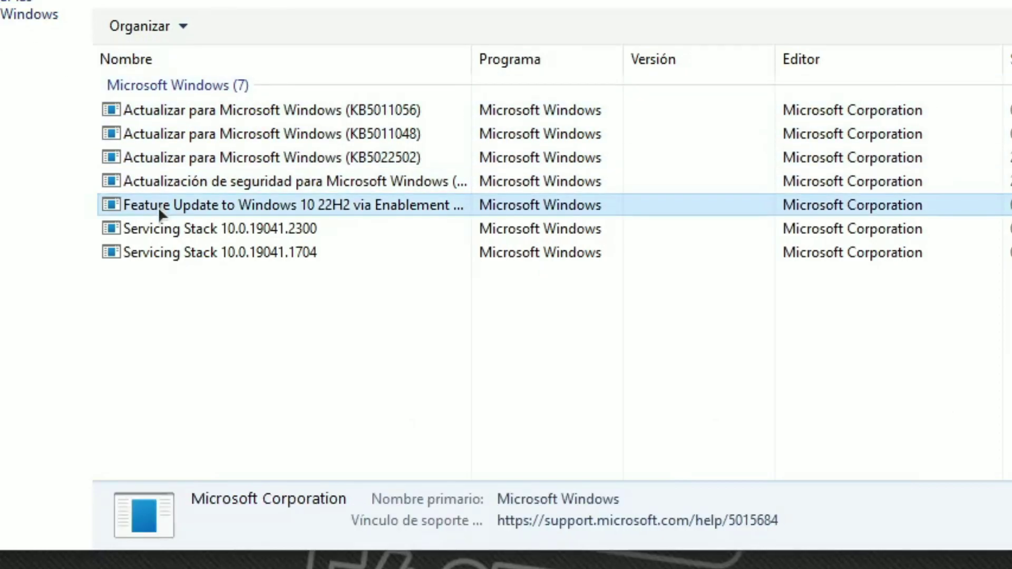
Step: Inspect the two Servicing Stack update entries and bring up the list of optional Windows features
left_click(159, 229)
left_click(160, 252)
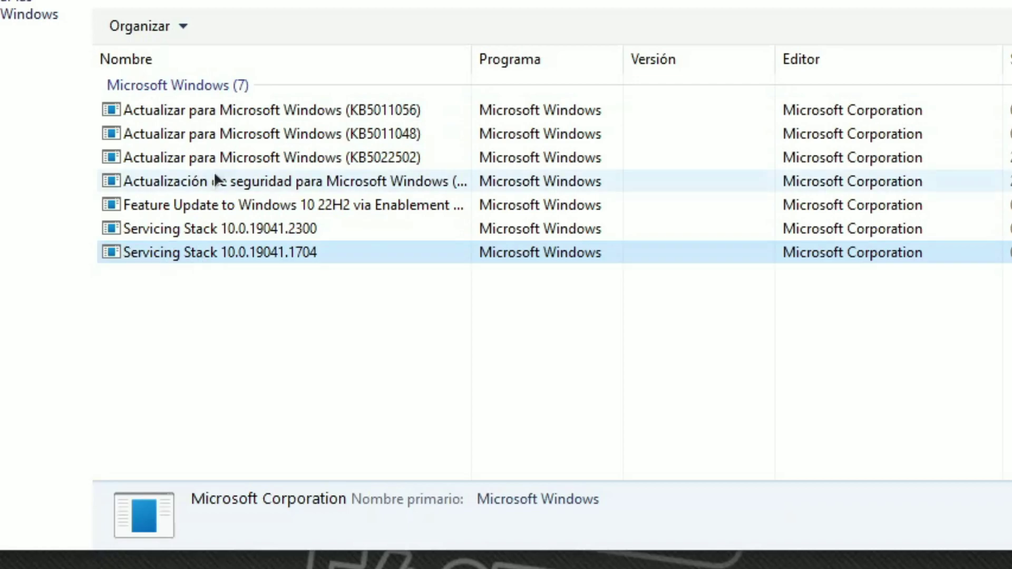
left_click(29, 14)
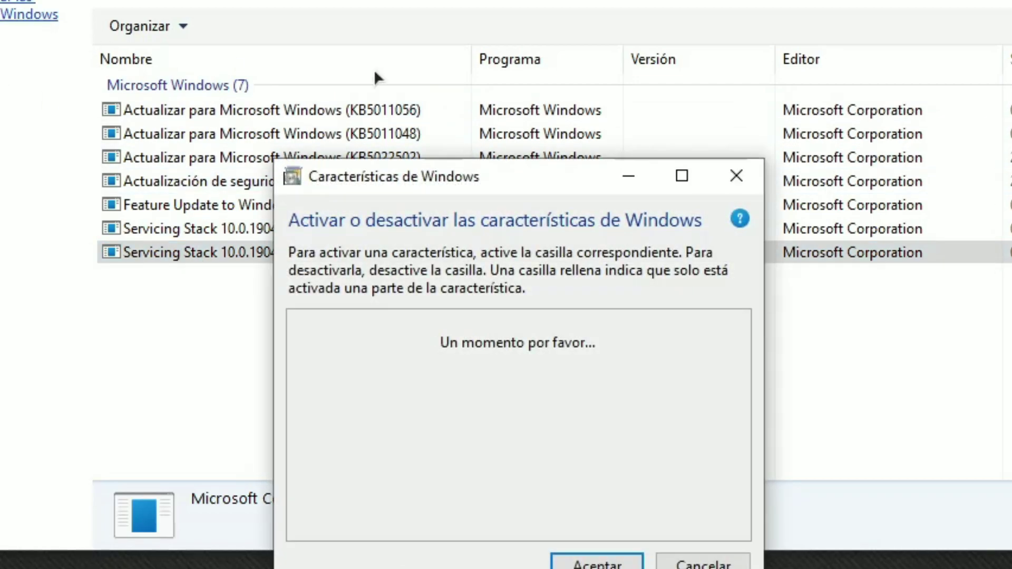
Step: Examine the .NET Framework 3.5 and 4.8 entries among the Windows features, and leave the list without making changes
left_click(444, 341)
left_click(444, 322)
left_click(445, 341)
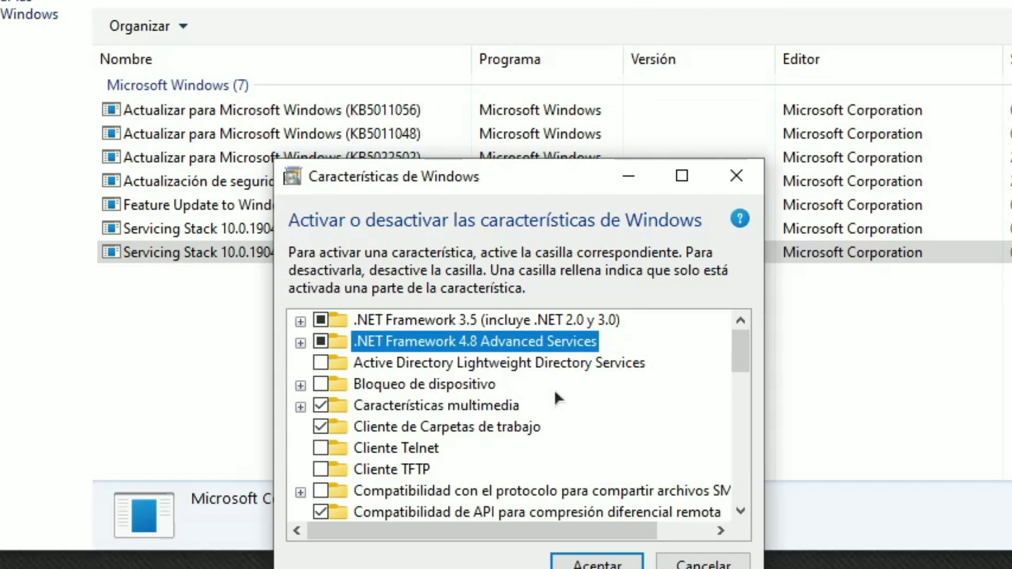
scroll(555, 390, "down", 3)
scroll(555, 387, "down", 2)
scroll(557, 382, "up", 5)
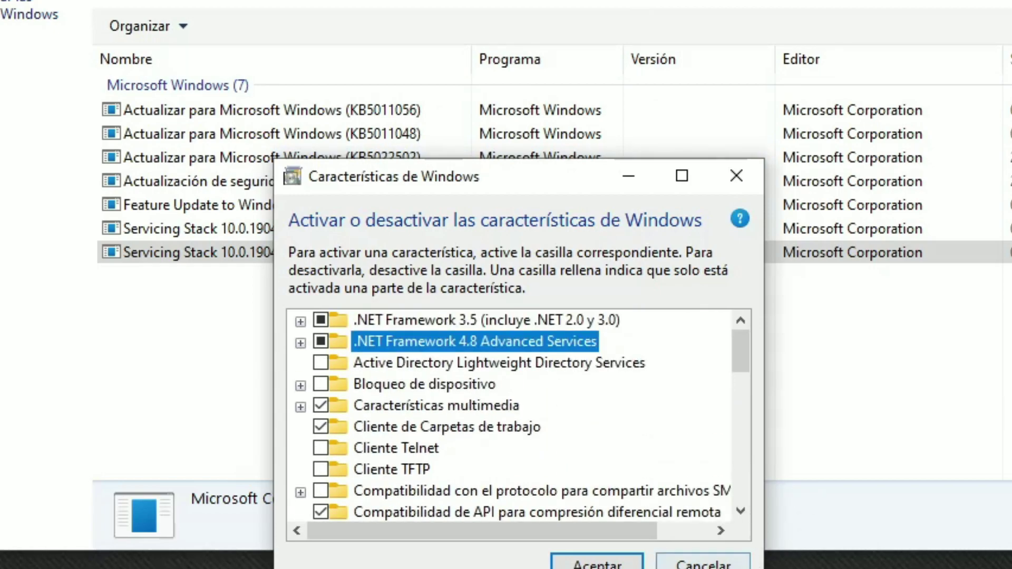
left_click(704, 564)
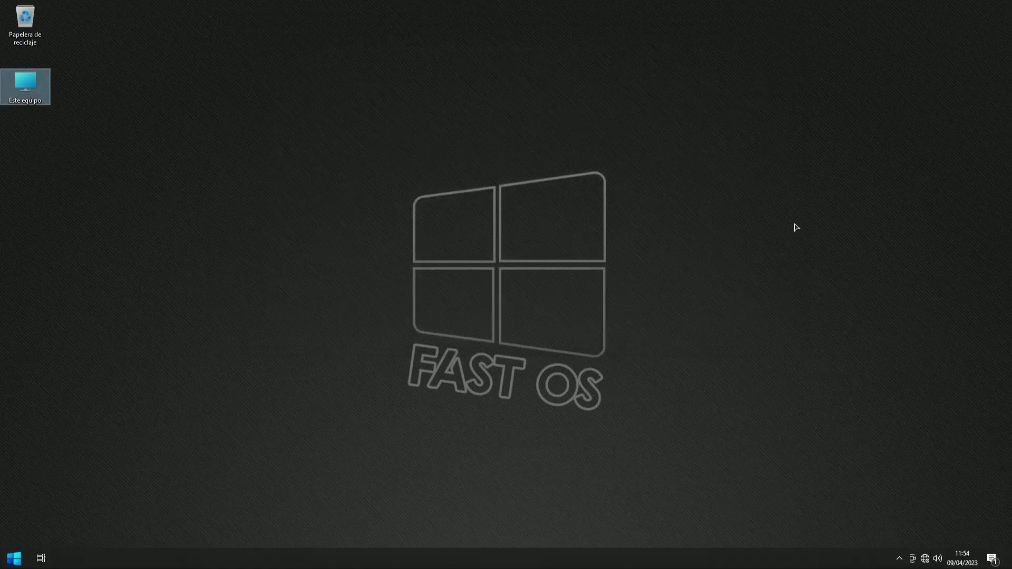
Step: Review the desktop's standard context options for Utilidades, Fast OS, Windows mode, classic personalization, shutdown and power plan, and dismiss them
left_click(797, 226)
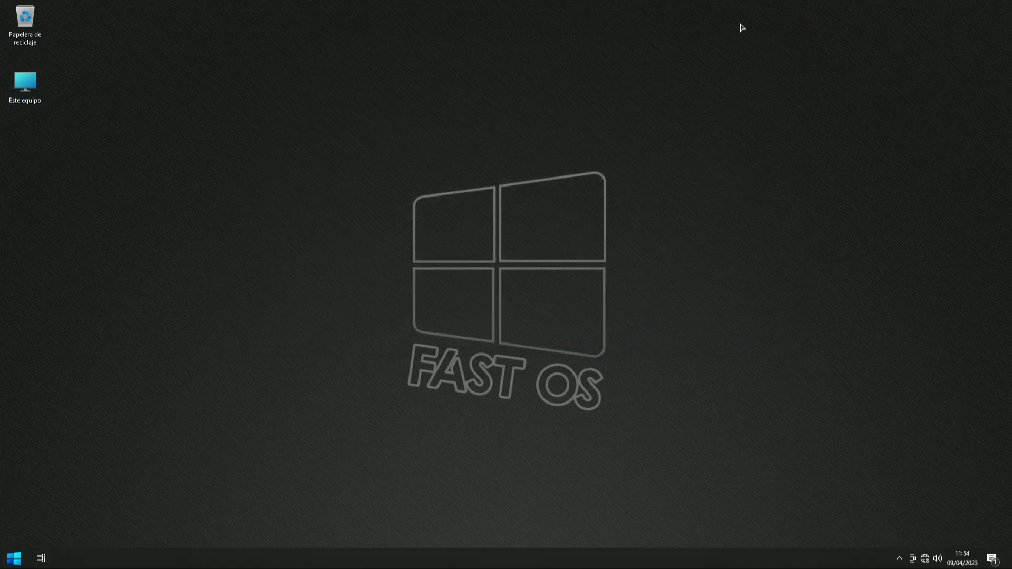
right_click(728, 10)
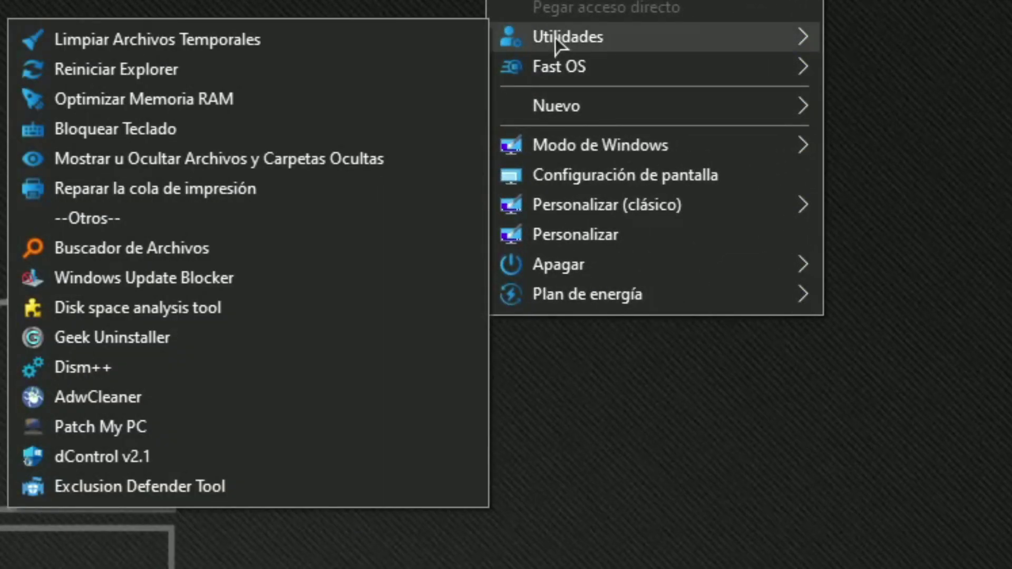
mouse_move(563, 71)
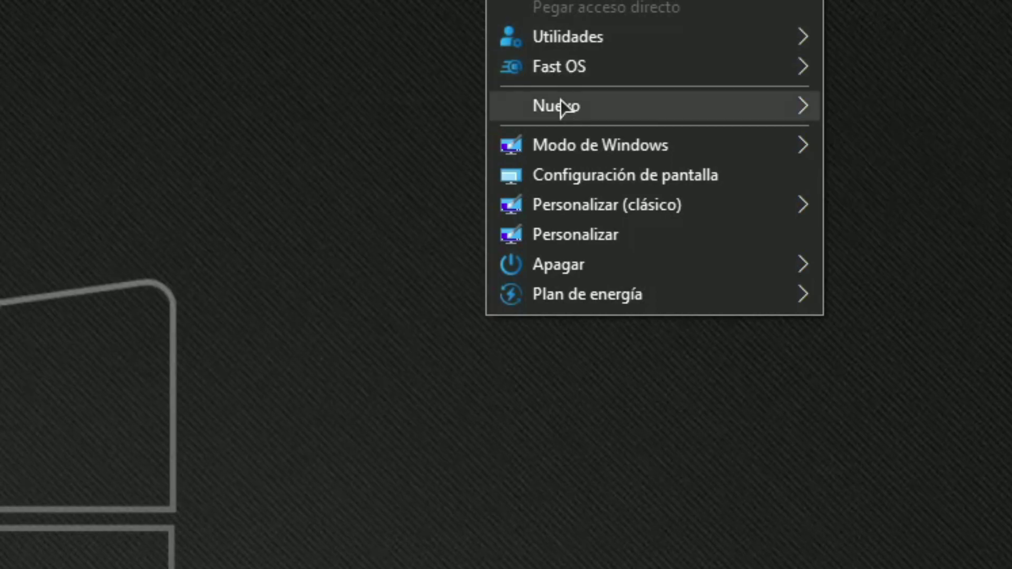
mouse_move(565, 148)
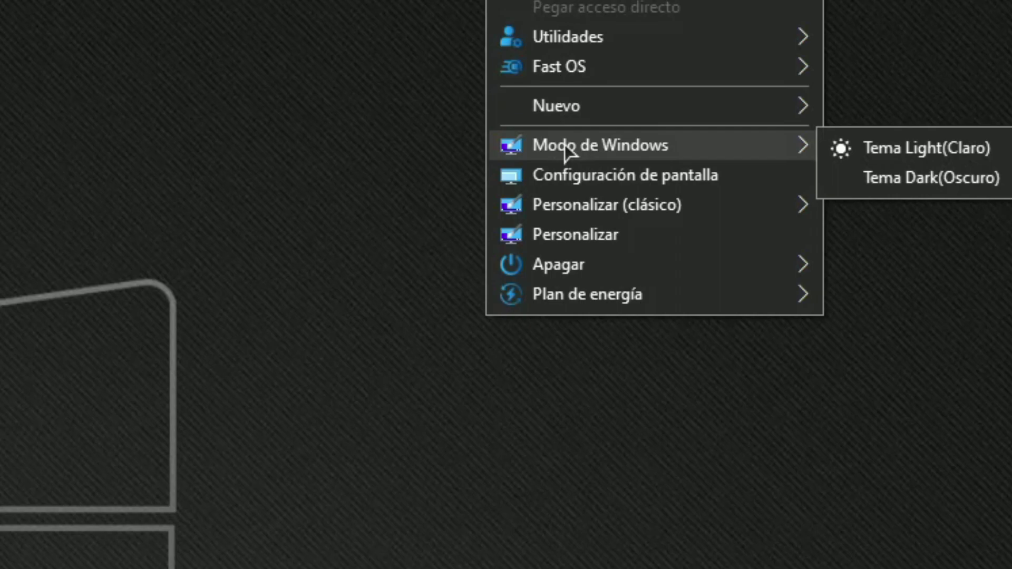
mouse_move(575, 217)
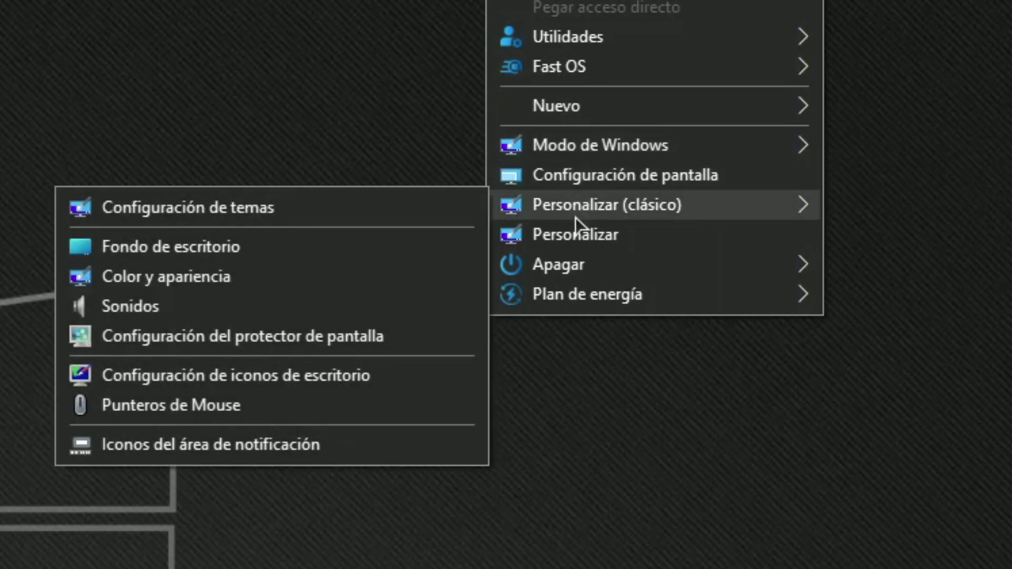
mouse_move(579, 261)
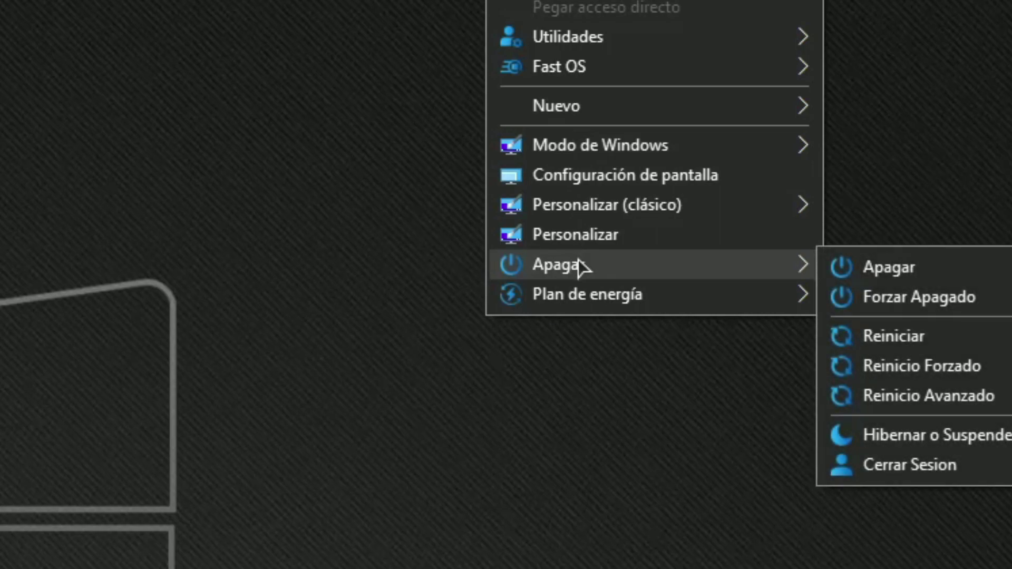
mouse_move(591, 303)
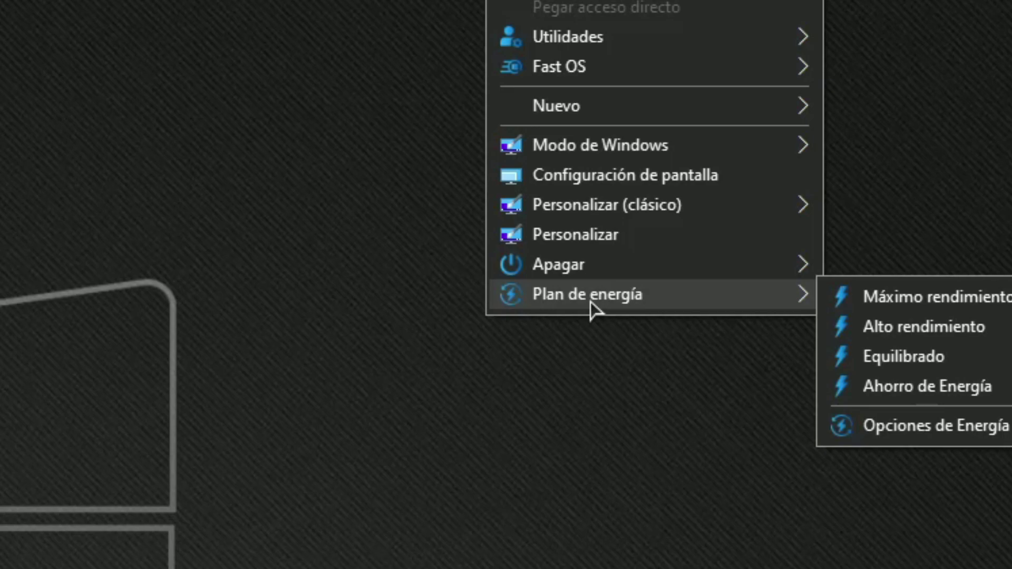
key("Escape")
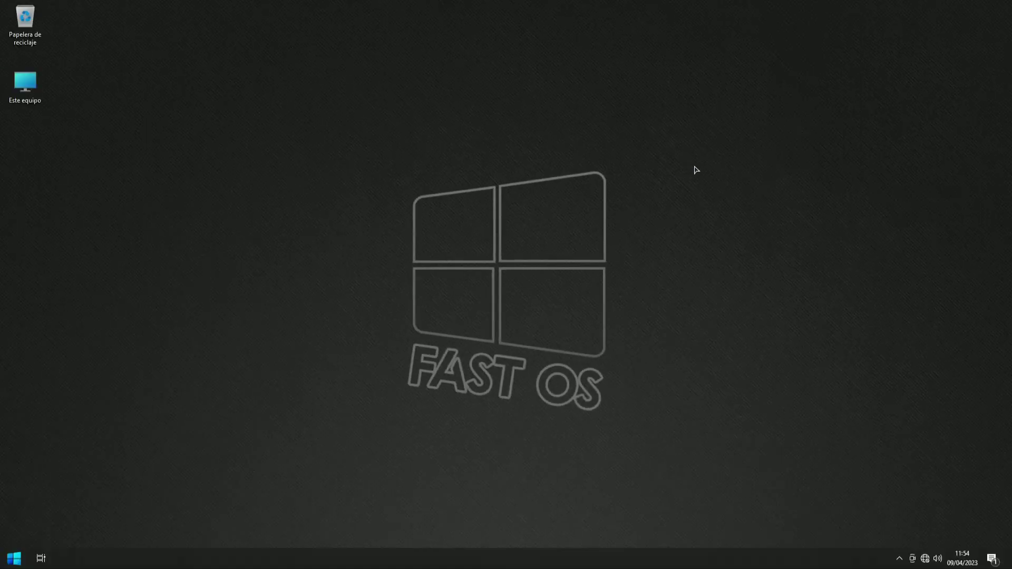
Step: Review the desktop's extended context options for system tools, disks, system information, gaming, drivers and internet
right_click(713, 12, "shift")
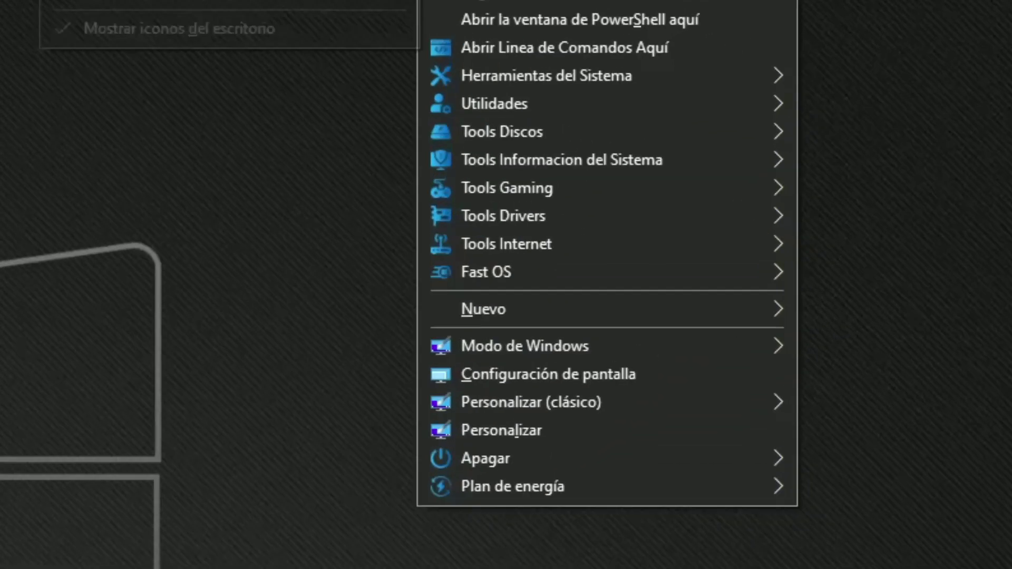
mouse_move(753, 103)
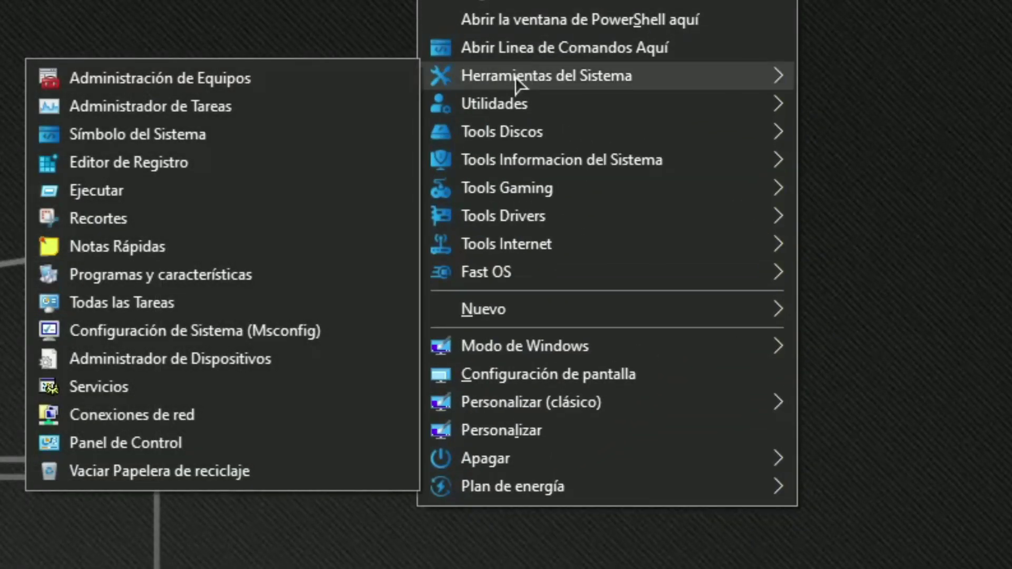
mouse_move(512, 138)
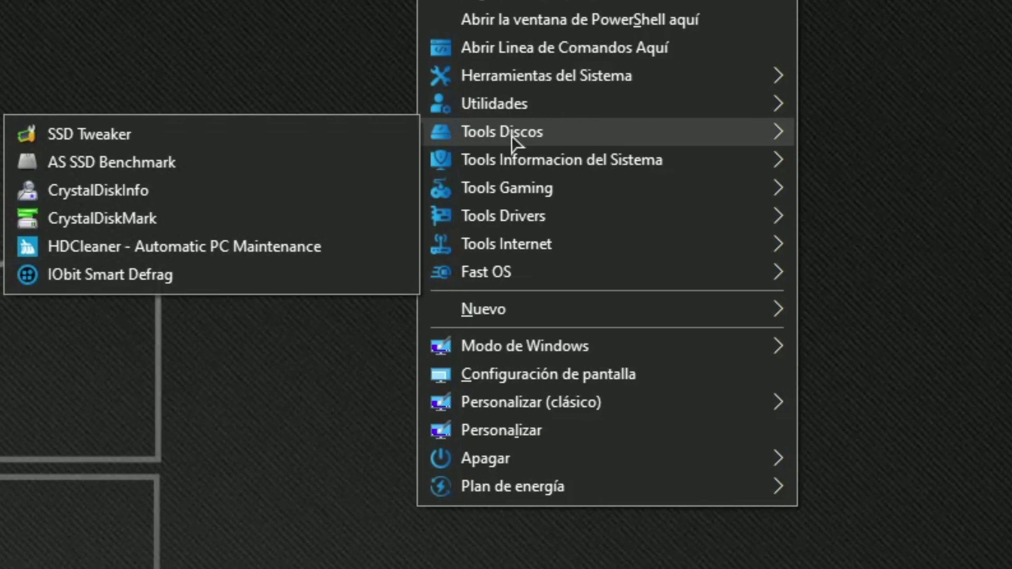
mouse_move(509, 166)
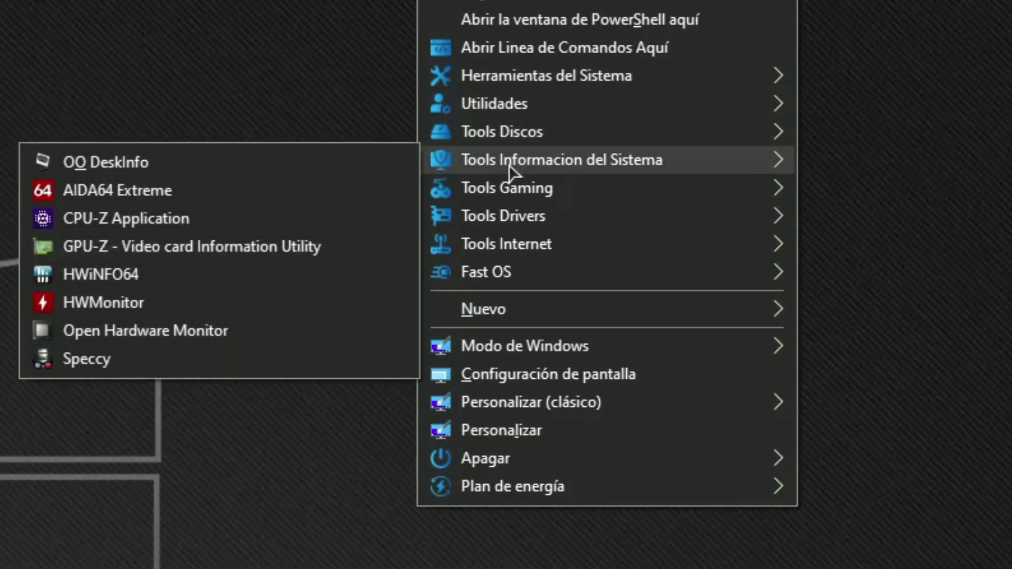
mouse_move(511, 190)
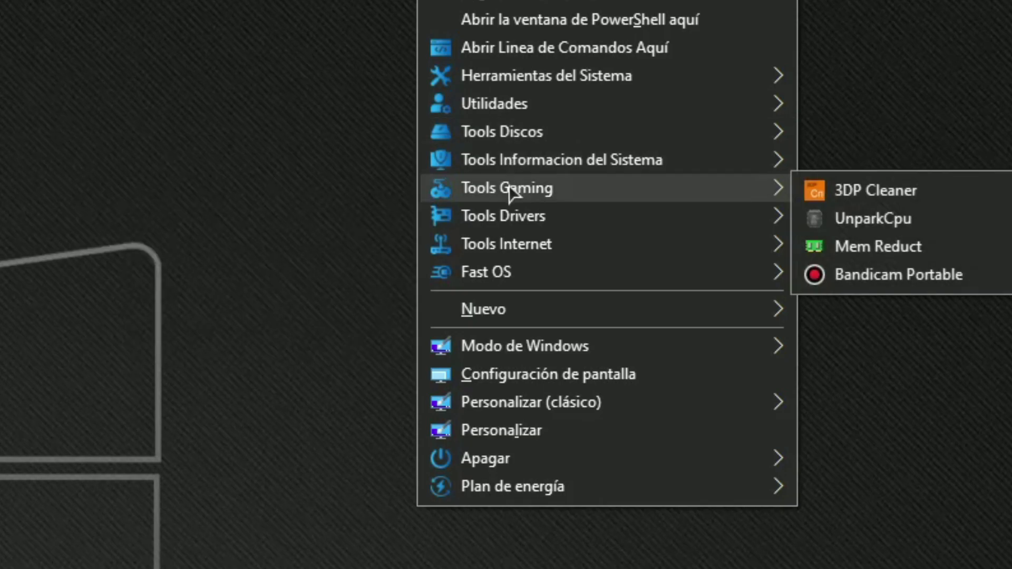
mouse_move(506, 225)
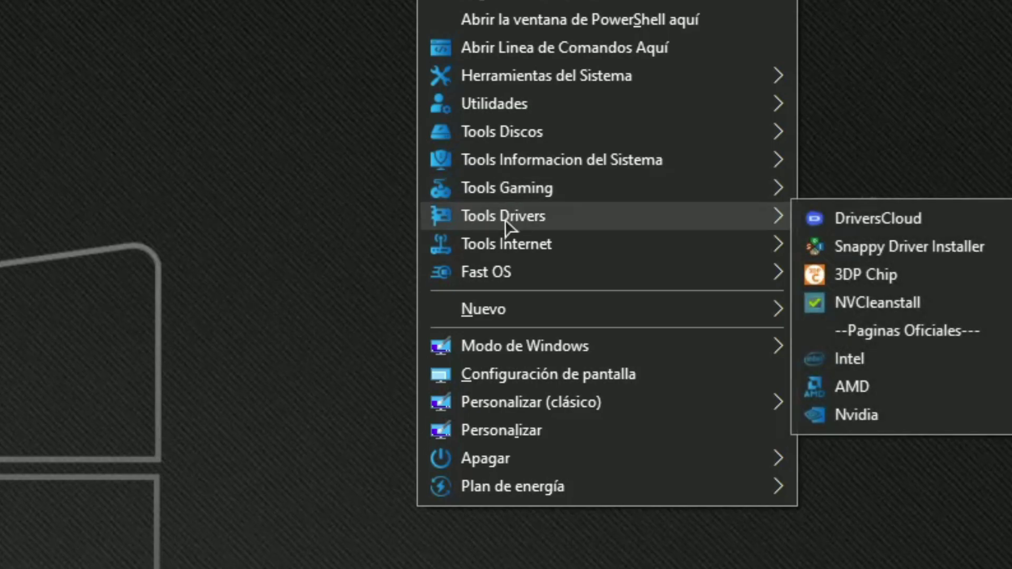
mouse_move(512, 253)
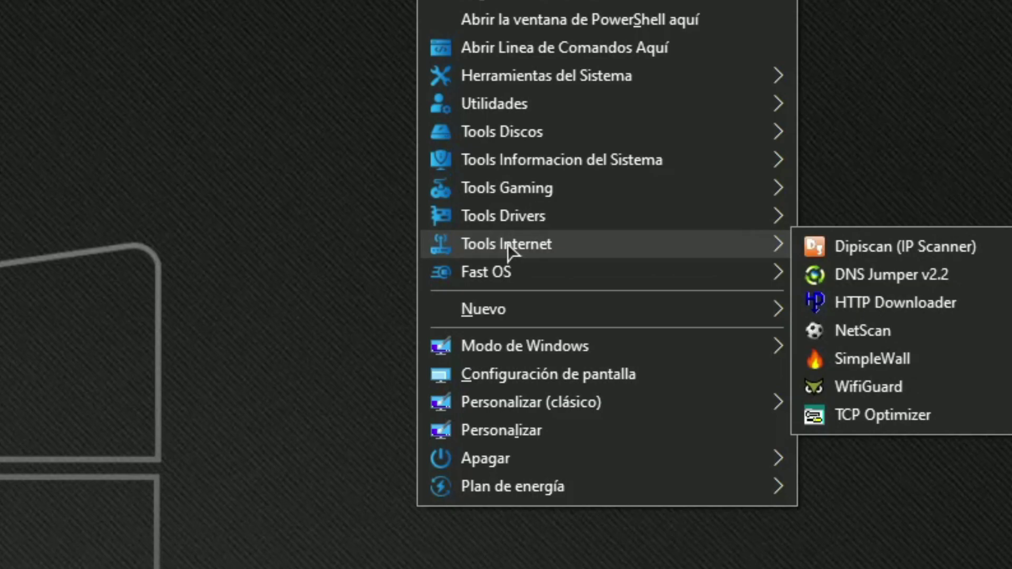